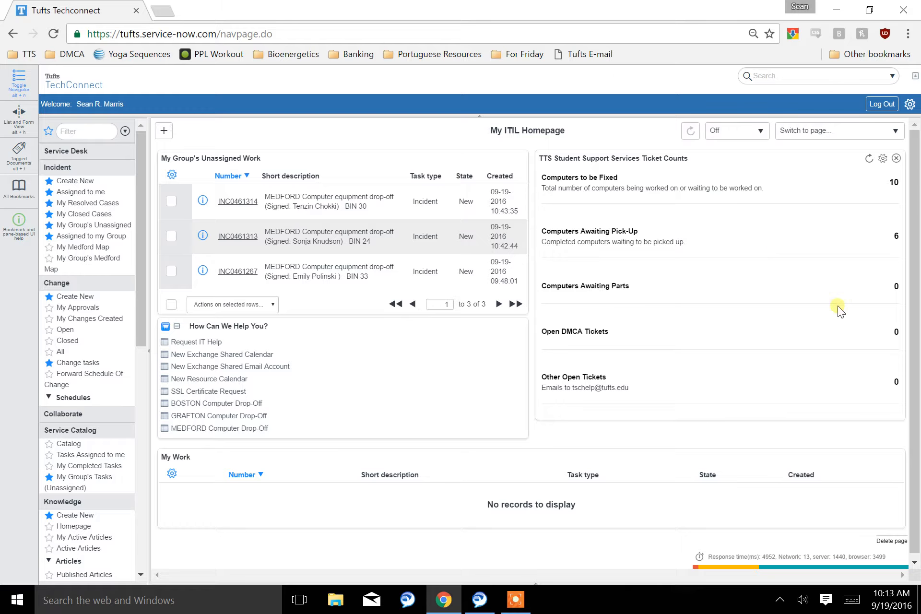
- Switch to the CAB Homepage and remove all of its existing widgets, including the change lists and both change charts
left_click(835, 133)
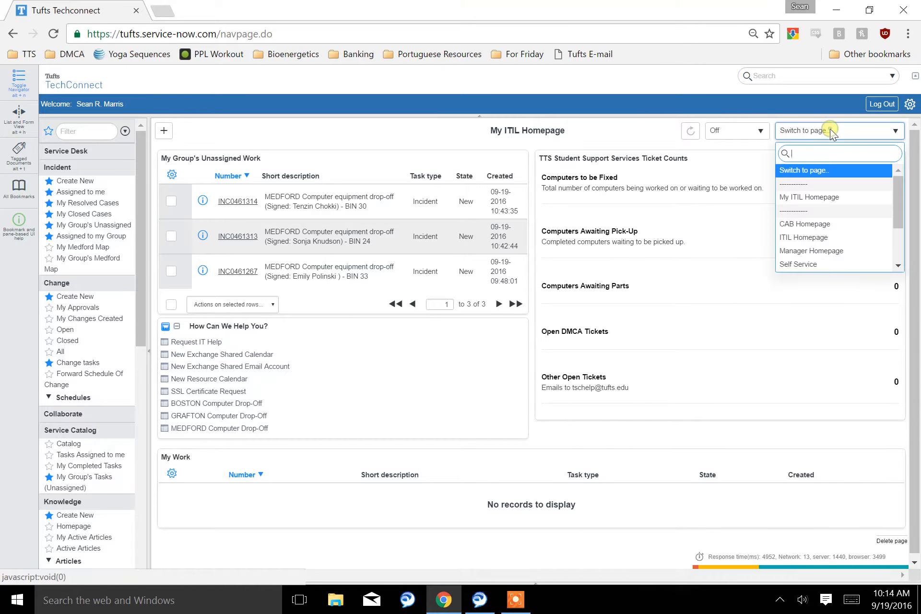
left_click(822, 225)
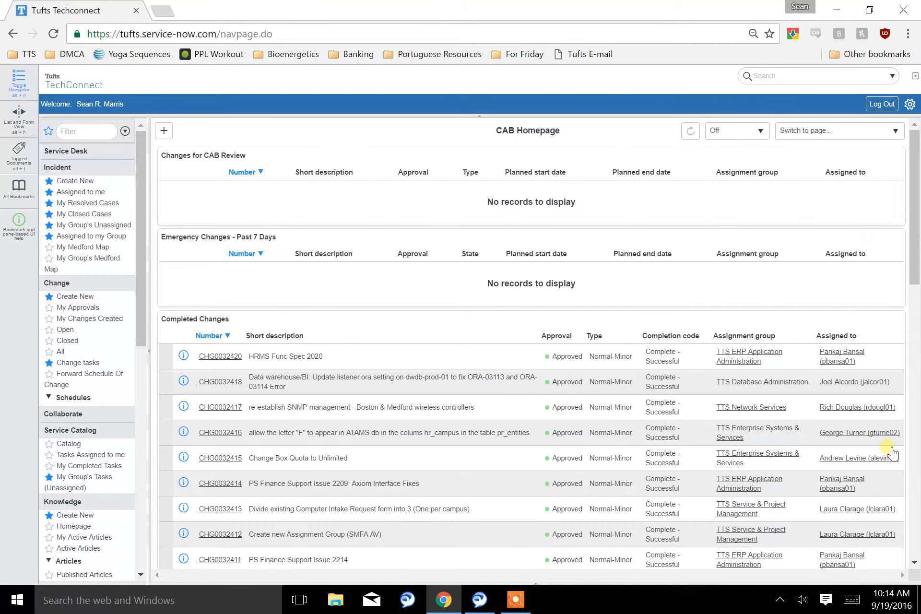
mouse_move(897, 157)
left_click(897, 156)
left_click(897, 156)
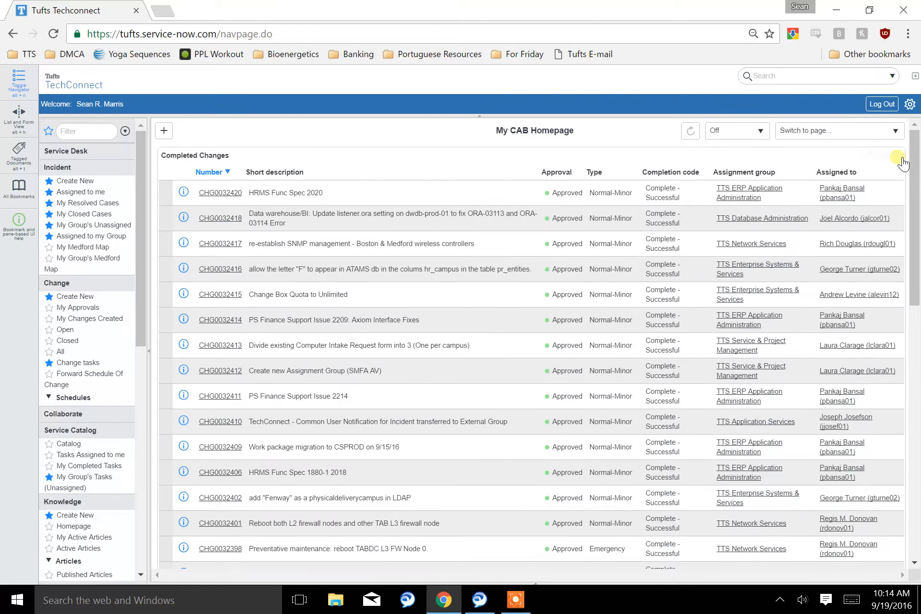
left_click(897, 156)
left_click(897, 156)
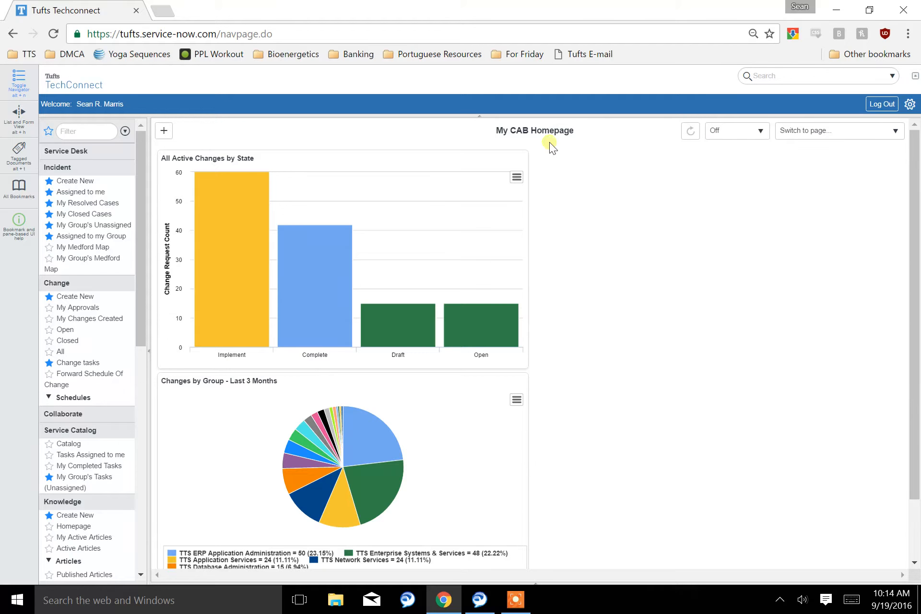
left_click(520, 159)
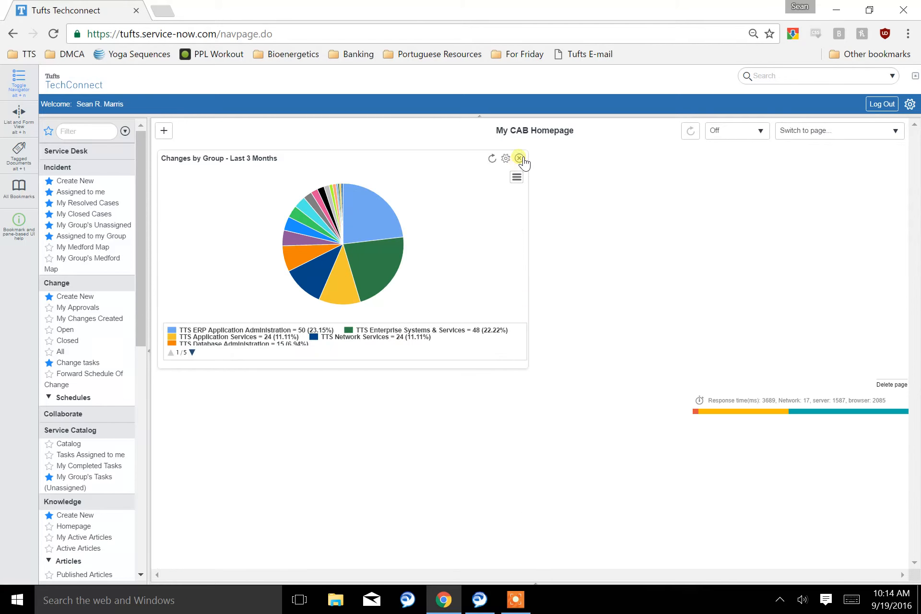
left_click(520, 158)
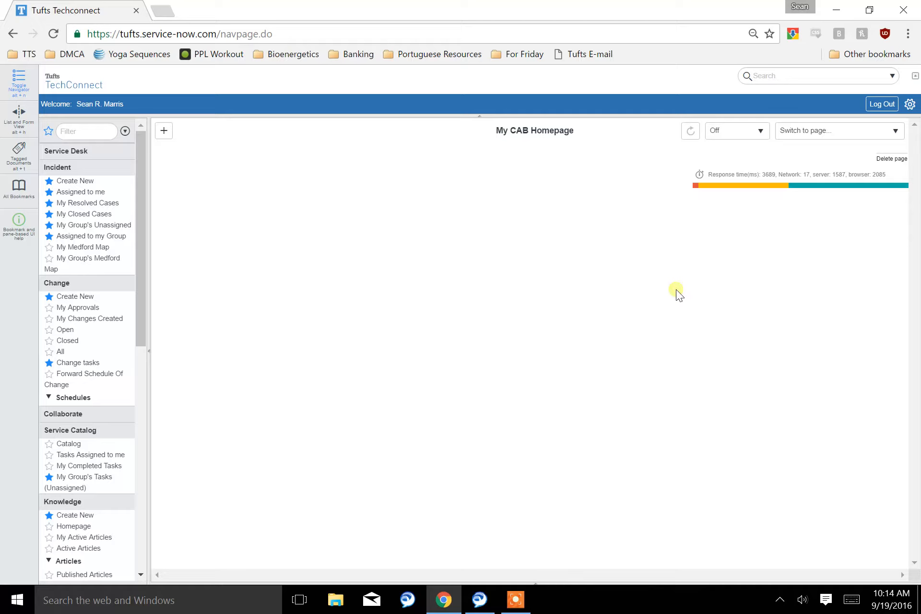
- Add the TTS Student Support Services Ticket Counts gauge, from the Incident gauges, to the homepage's right-hand column
left_click(164, 131)
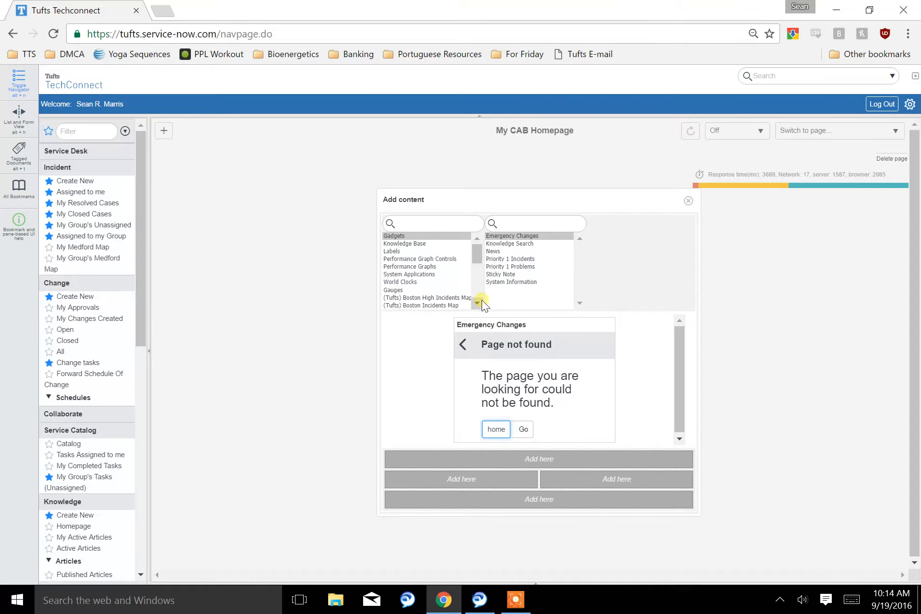
left_click(400, 289)
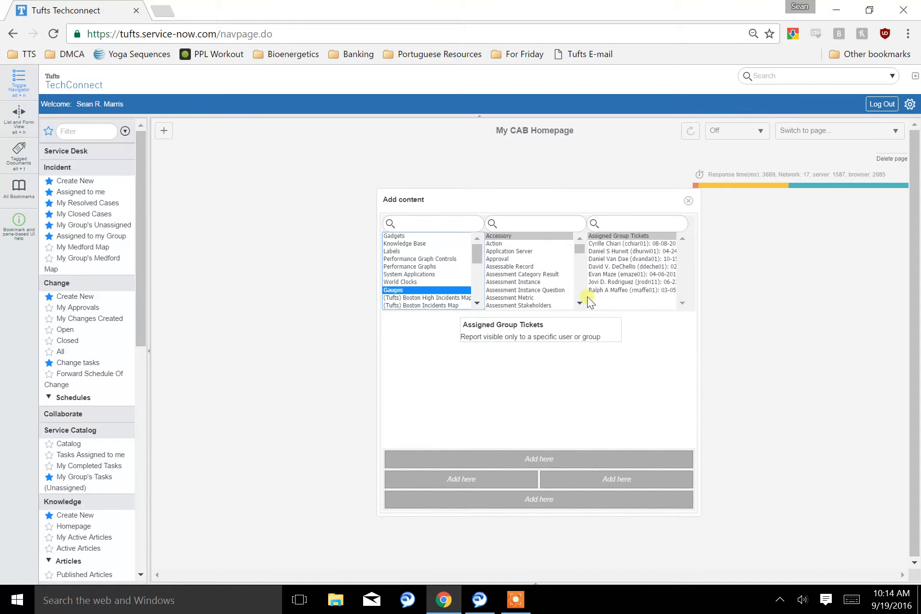
scroll(581, 303, "down", 10)
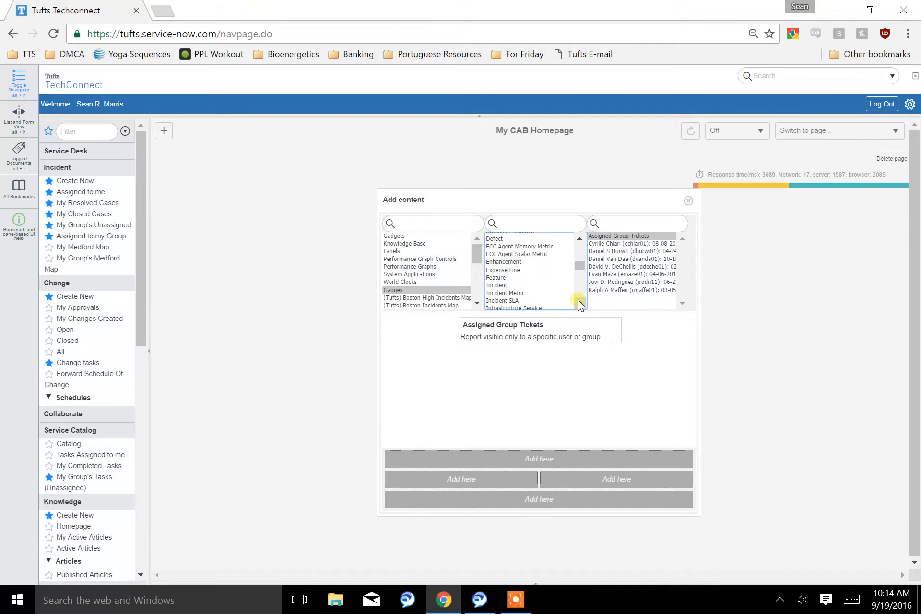
left_click(500, 286)
left_click(683, 304)
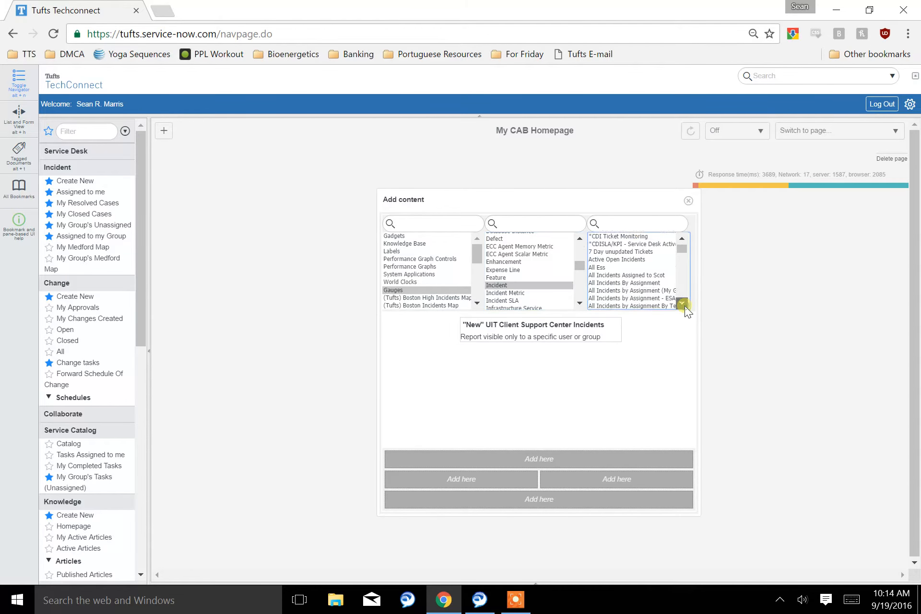
left_click_drag(684, 307, 684, 306)
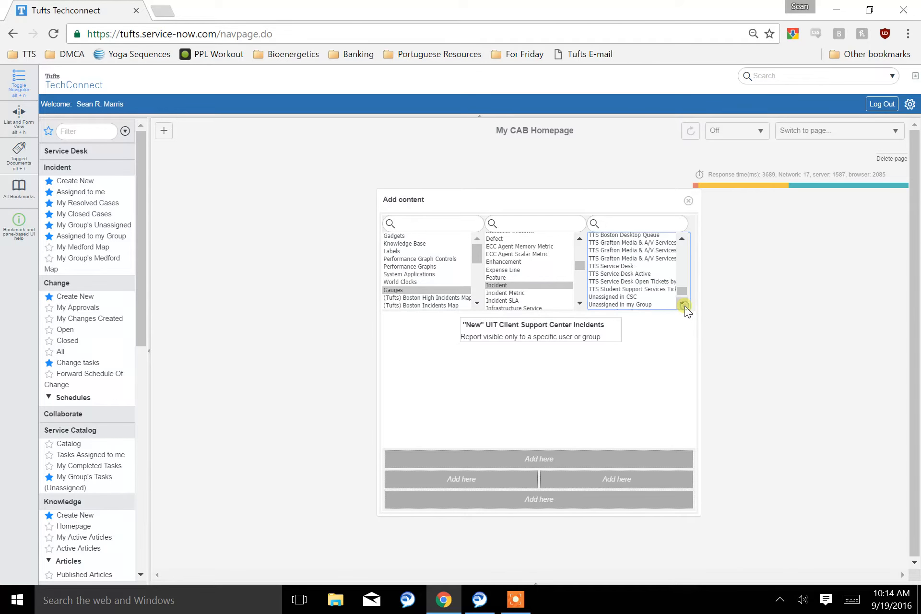
left_click(665, 289)
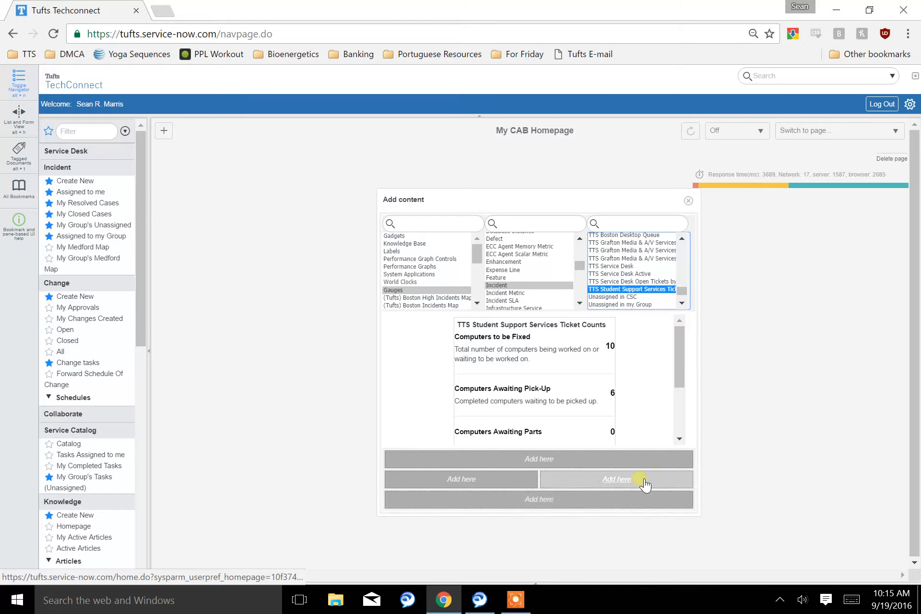
left_click(616, 480)
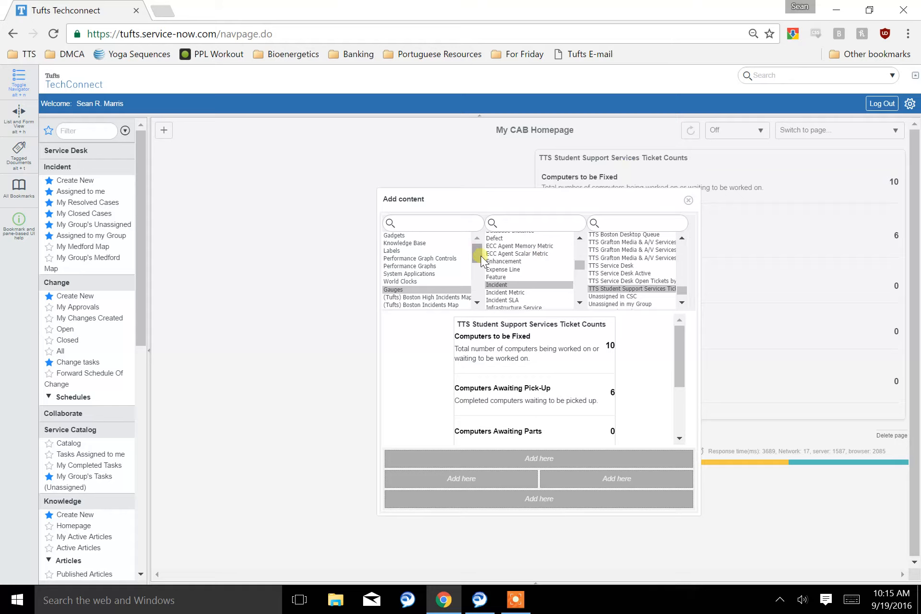
- Add the Category Items of the How Can We Help You? catalog category to the homepage's left-hand column and finish adding content
left_click_drag(477, 254, 473, 275)
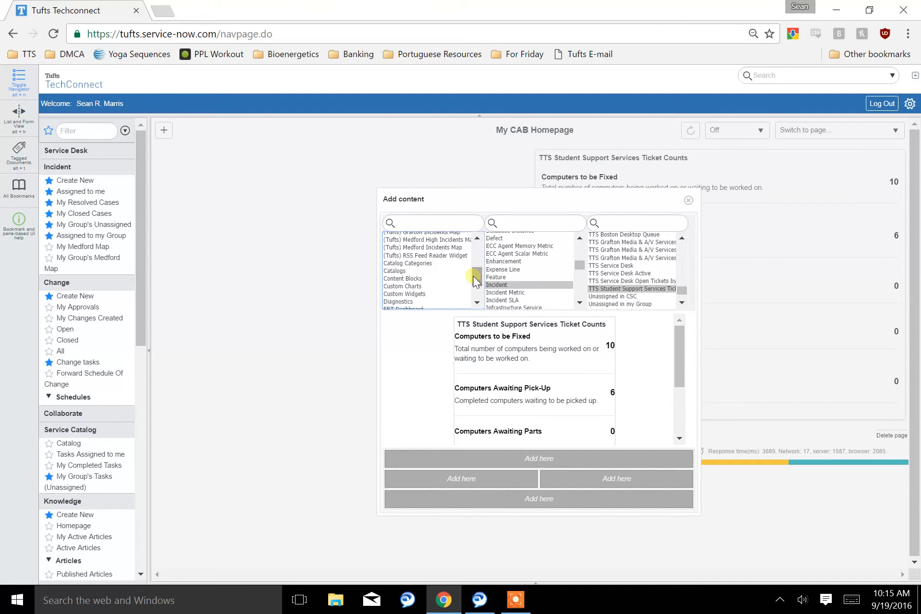
left_click(403, 264)
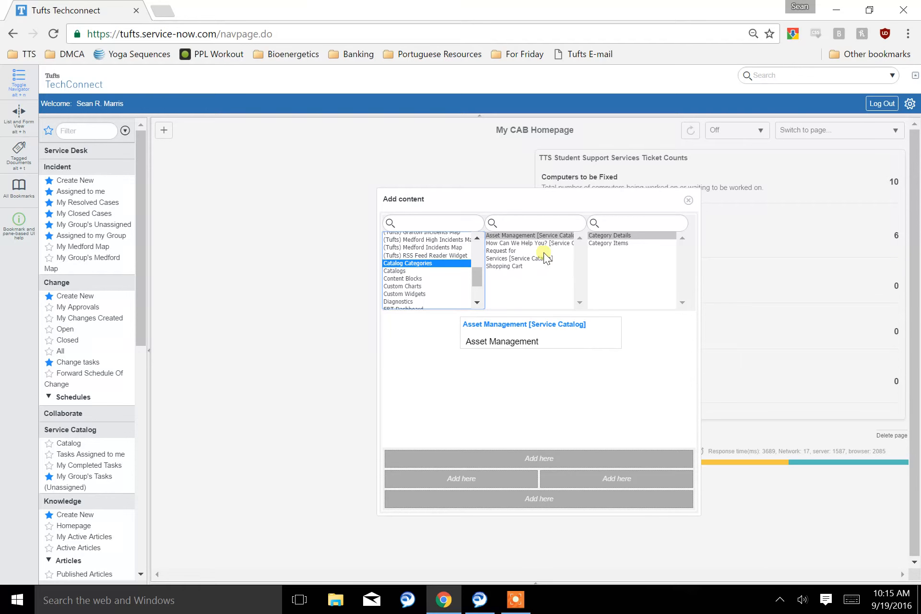
left_click(538, 245)
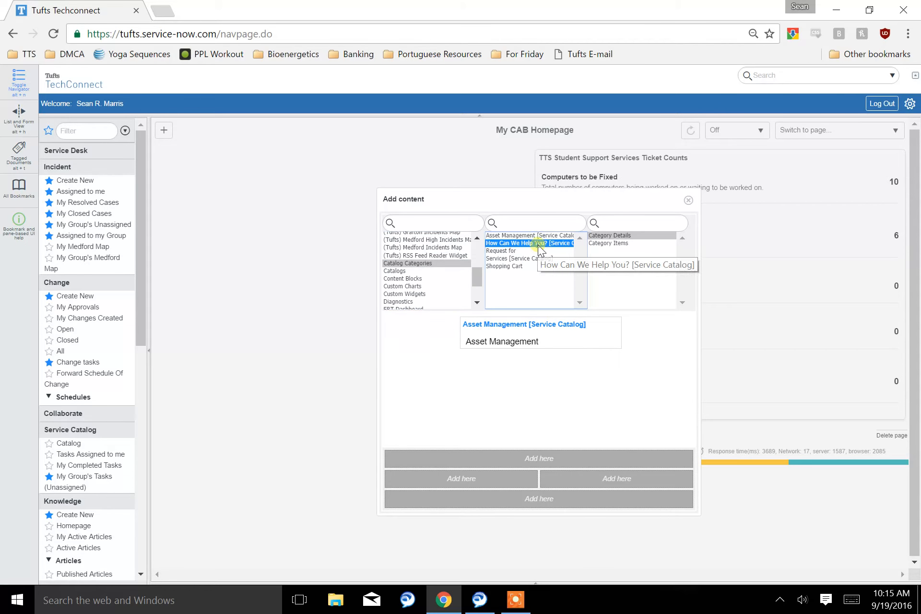
left_click(616, 241)
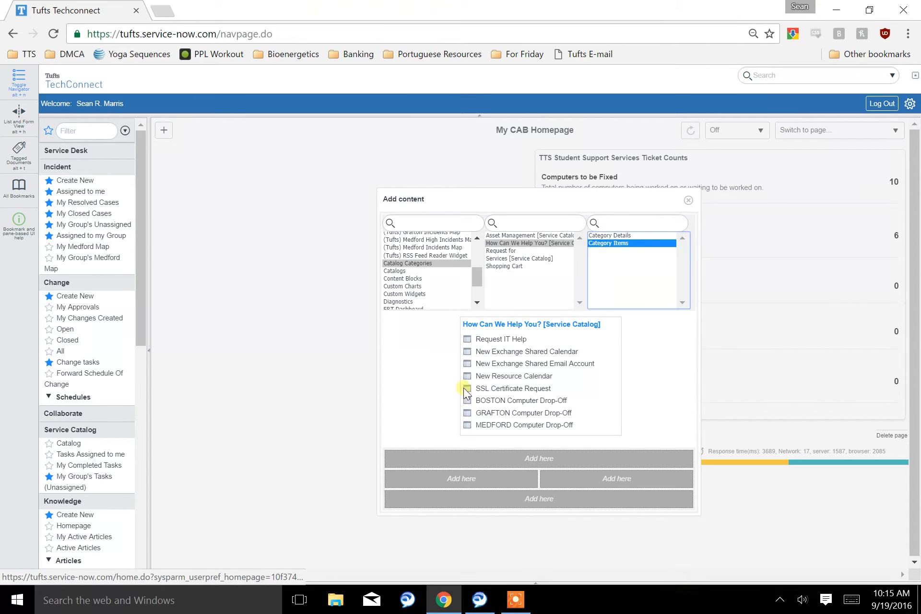
left_click(459, 487)
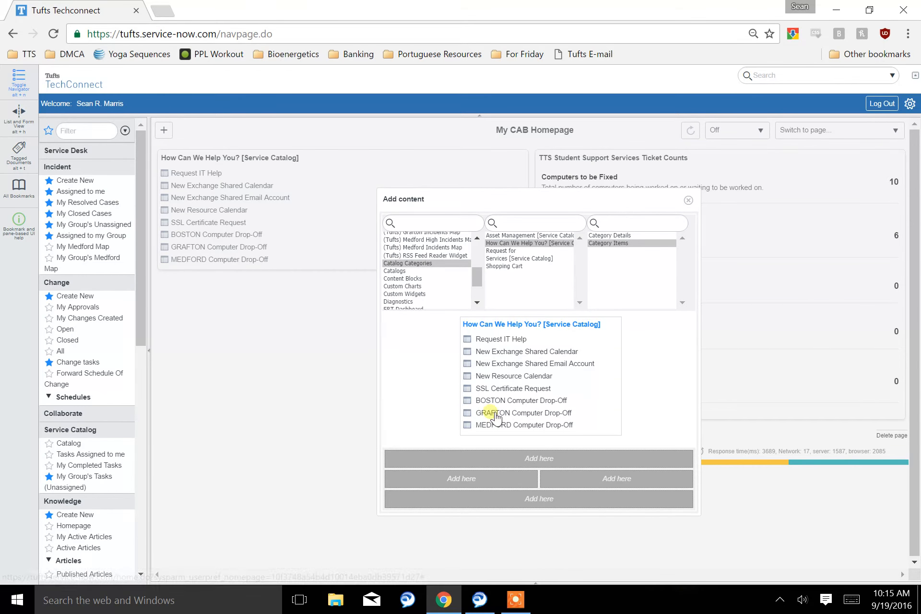
left_click(690, 201)
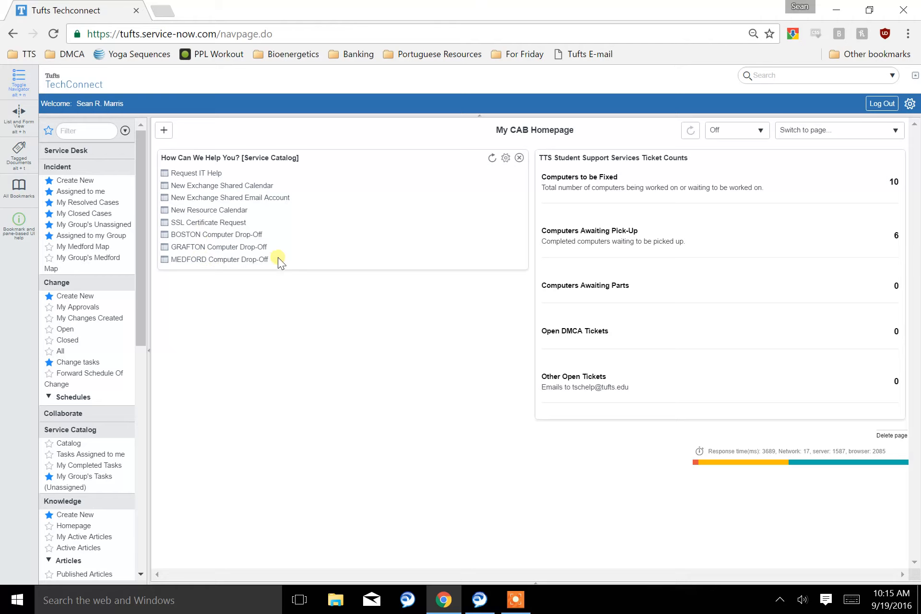
left_click_drag(276, 247, 182, 172)
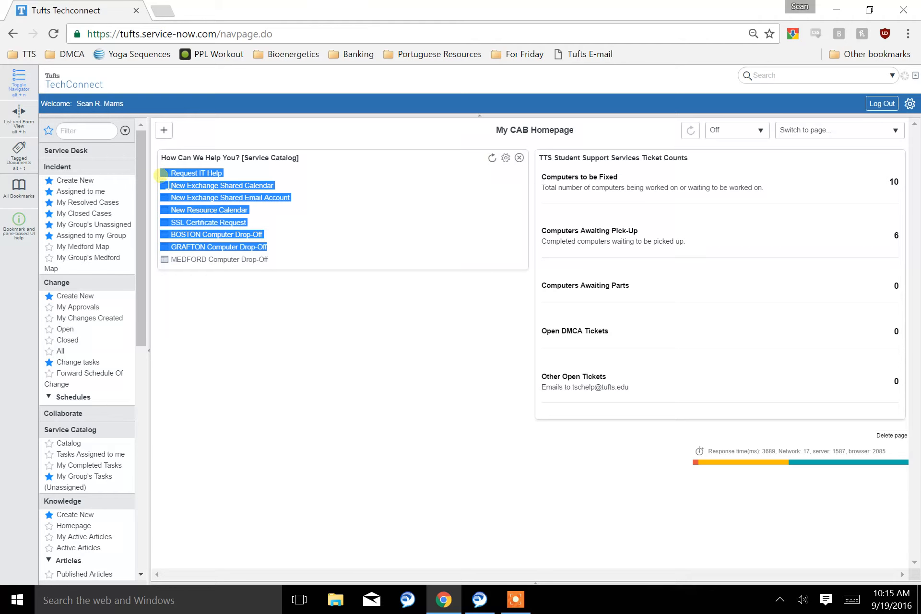
left_click(358, 264)
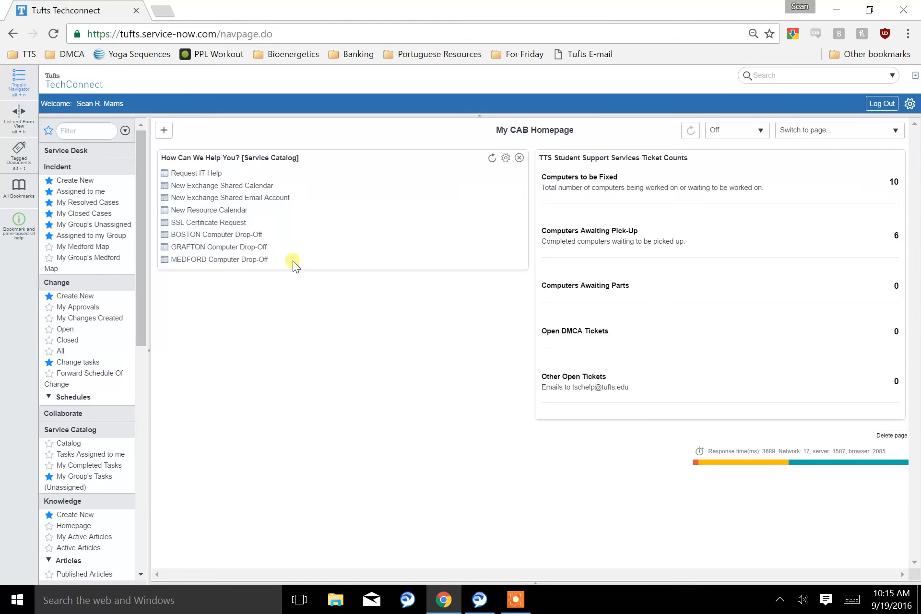
left_click_drag(292, 261, 164, 261)
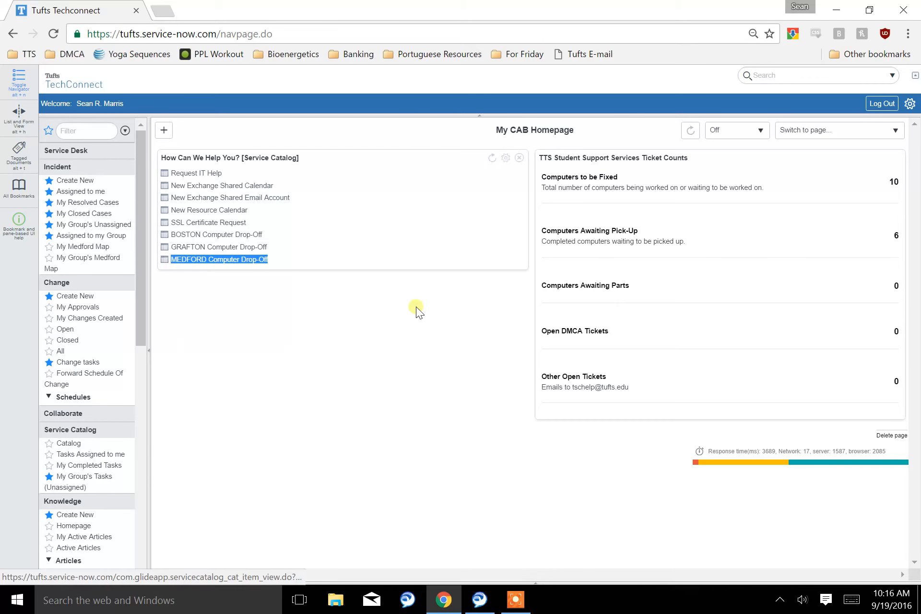
left_click(336, 259)
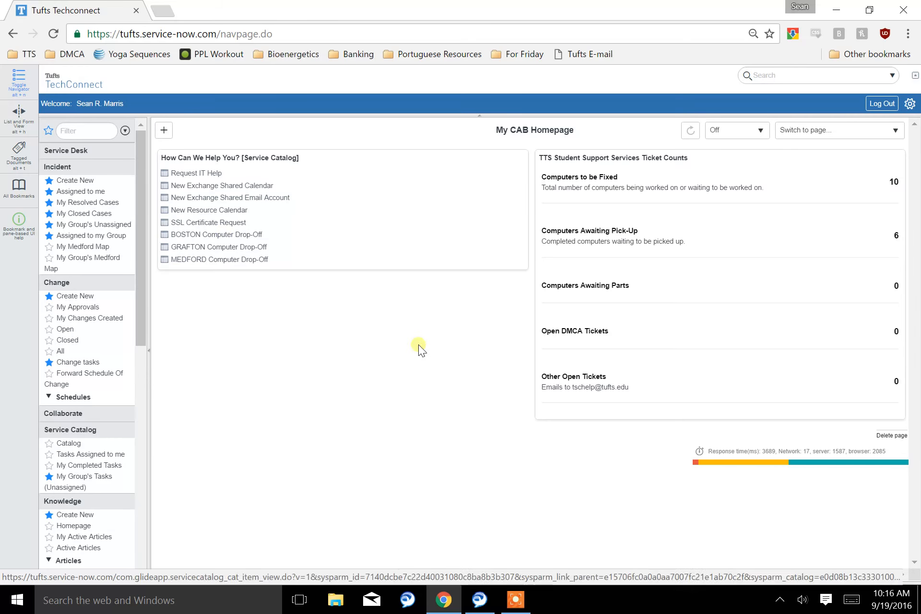
- Reload the homepage, open a blank new incident form, and return to the homepage
left_click(97, 77)
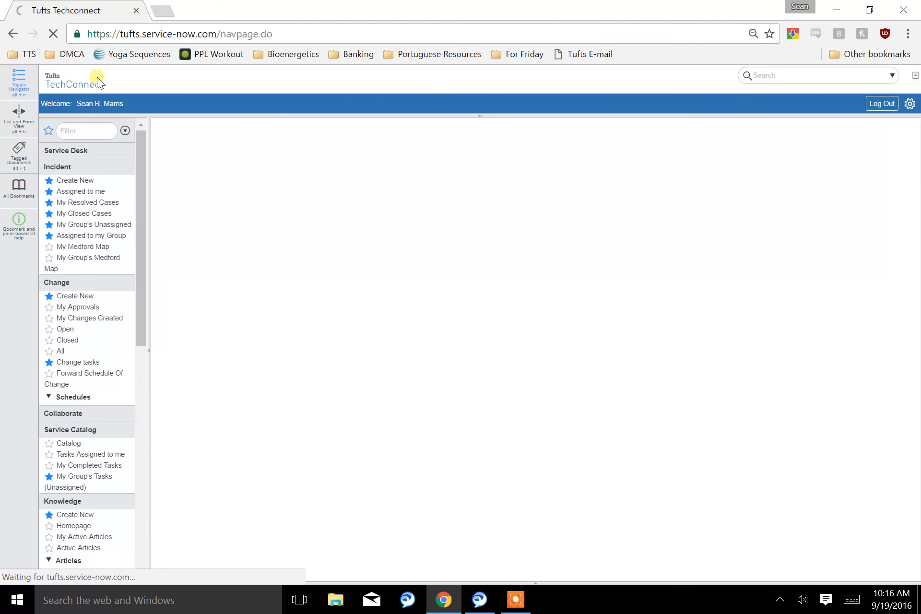
left_click(75, 181)
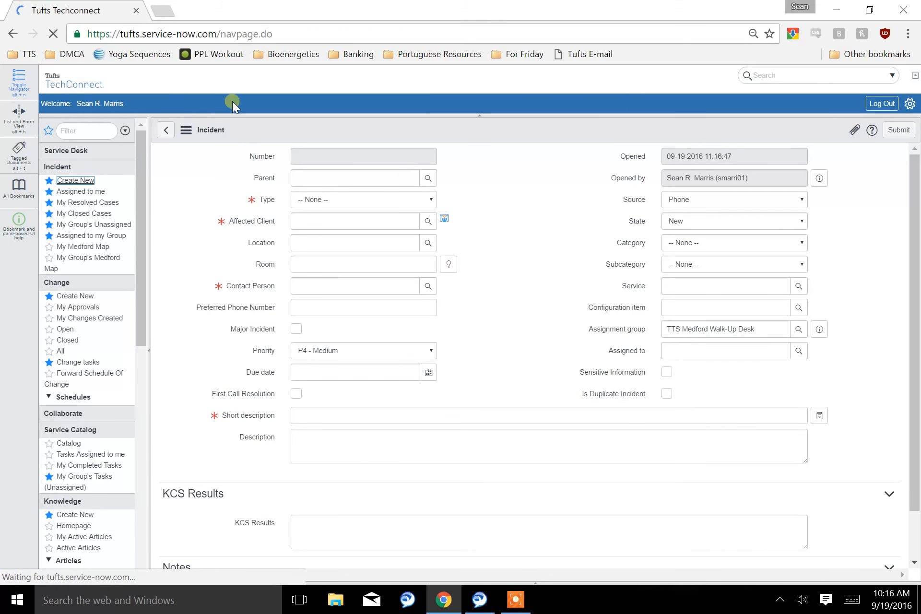
left_click(99, 79)
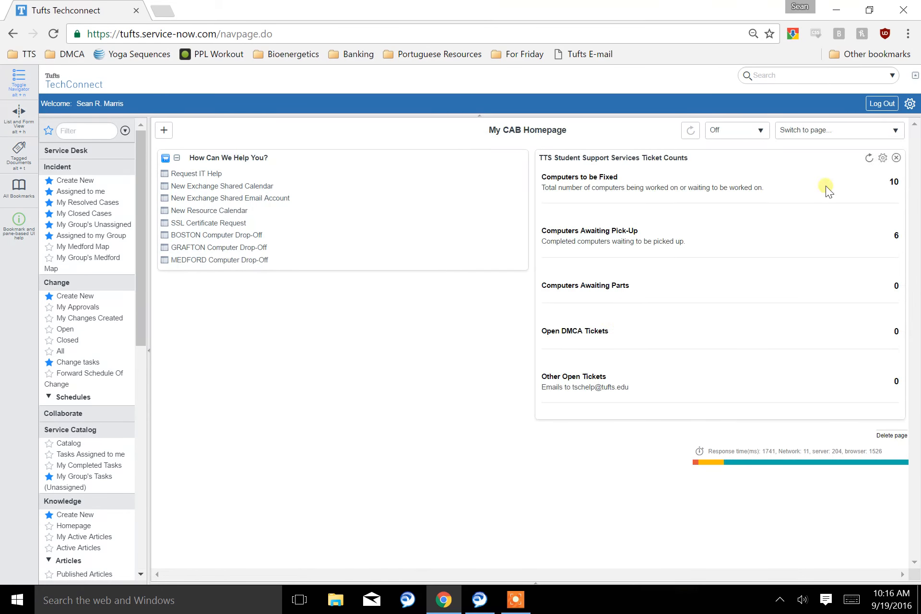
- Switch to My ITIL Homepage and back to My CAB Homepage
left_click(841, 133)
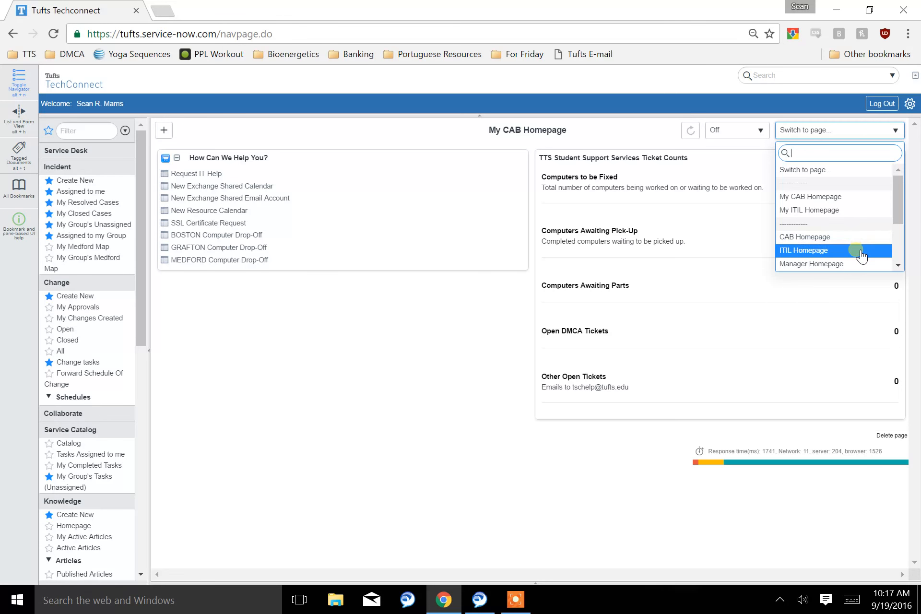
left_click(852, 213)
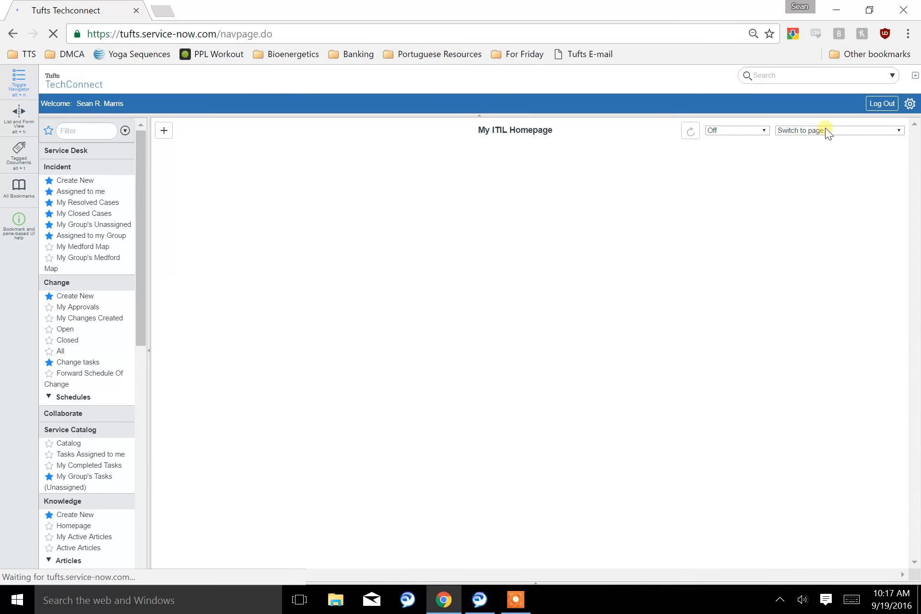
left_click(834, 138)
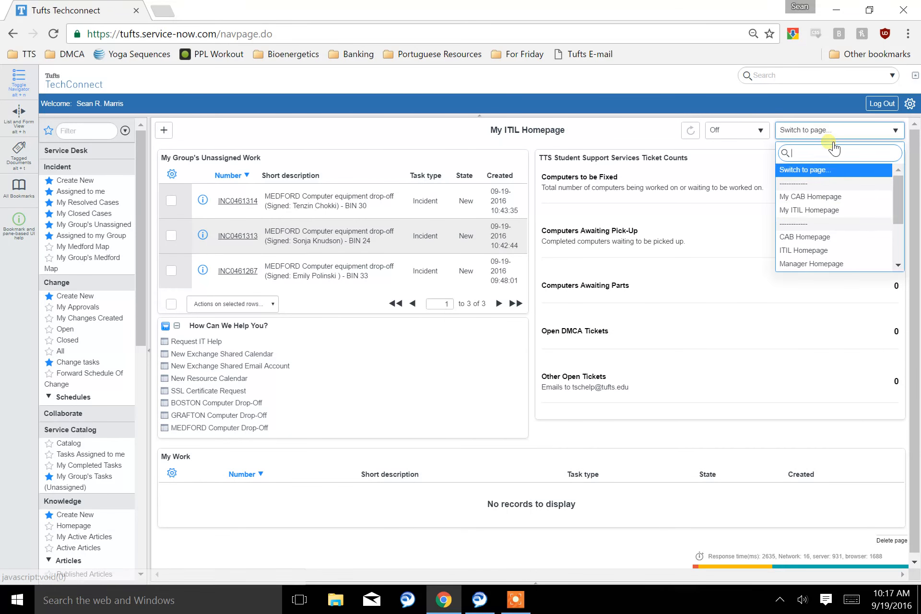
left_click(822, 197)
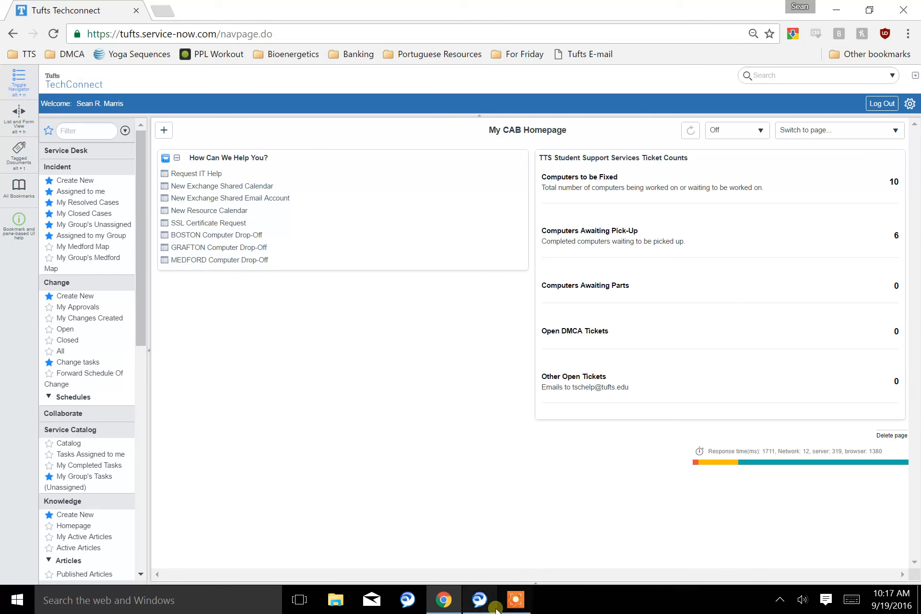
left_click(516, 599)
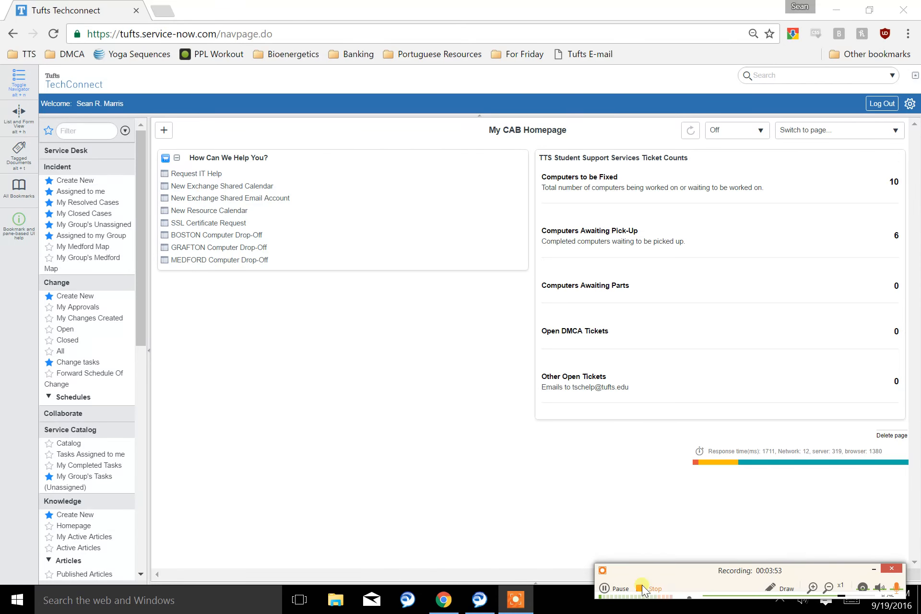